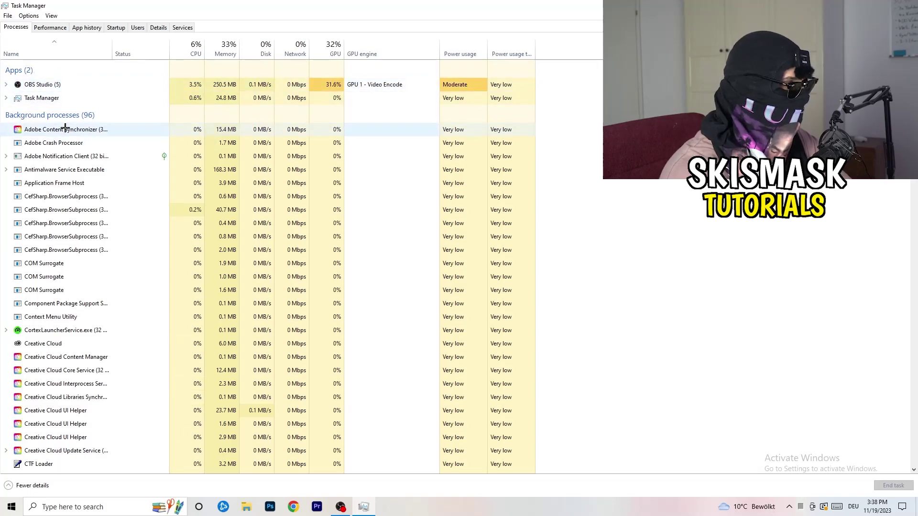
- Show the Startup apps list and inspect the Dropbox, EA and File Association Helper options without changing them
{"action": "right_click", "coordinate": [215, 169]}
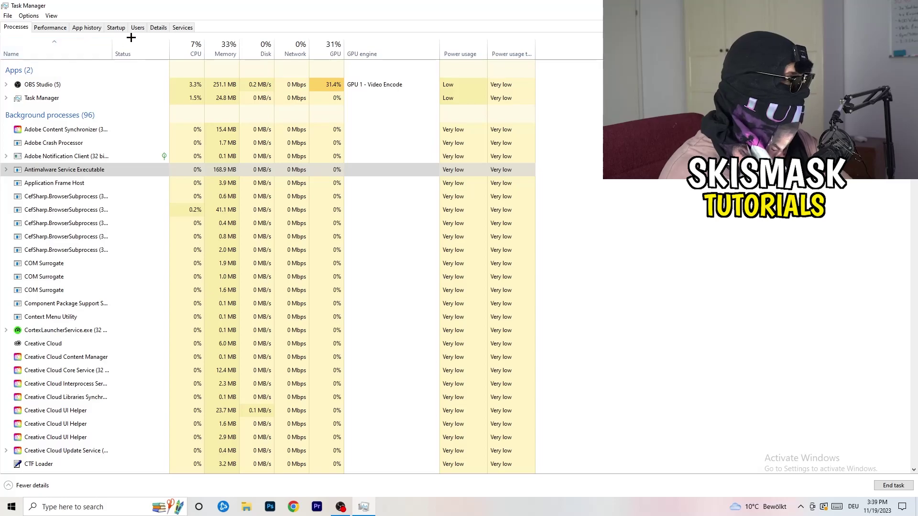
{"action": "left_click", "coordinate": [116, 27]}
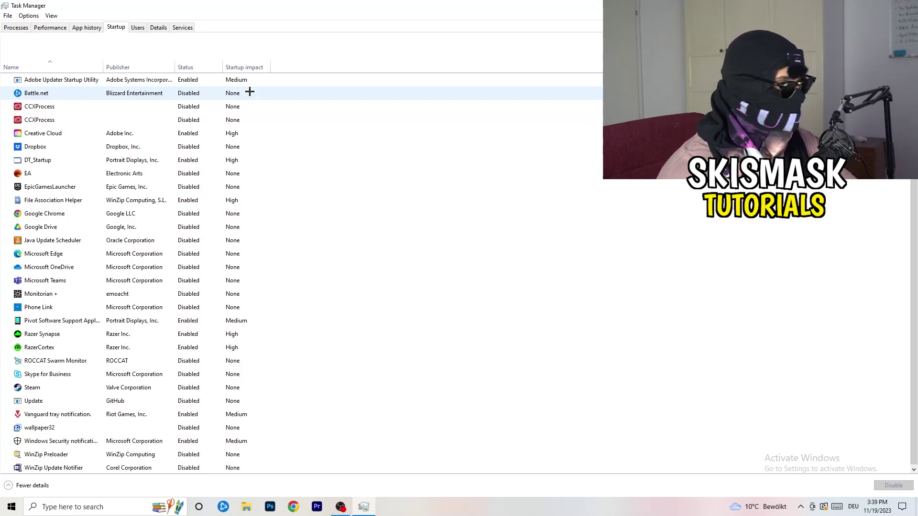
{"action": "right_click", "coordinate": [192, 145]}
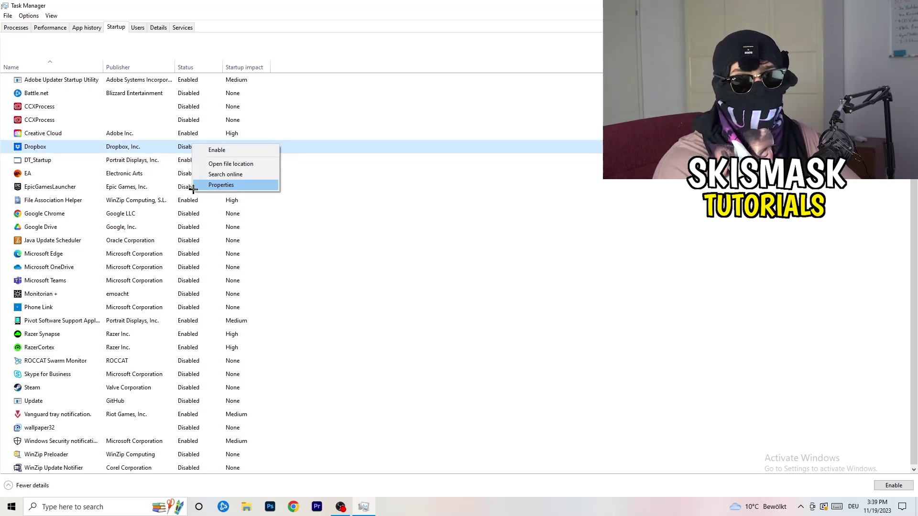
{"action": "right_click", "coordinate": [91, 176]}
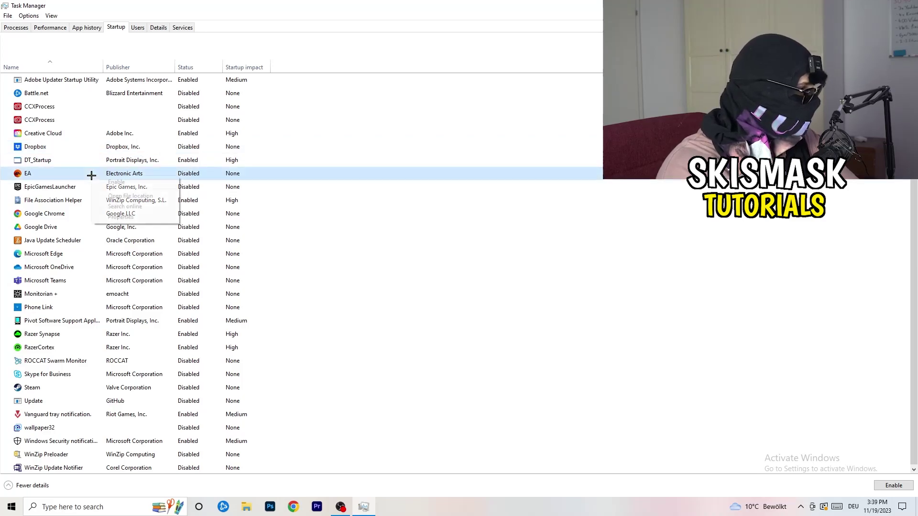
{"action": "left_click", "coordinate": [610, 249]}
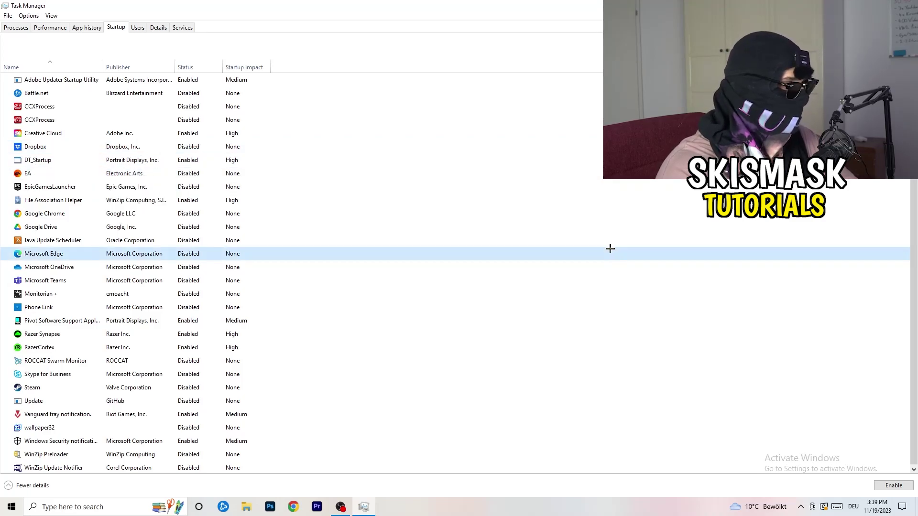
{"action": "right_click", "coordinate": [188, 202]}
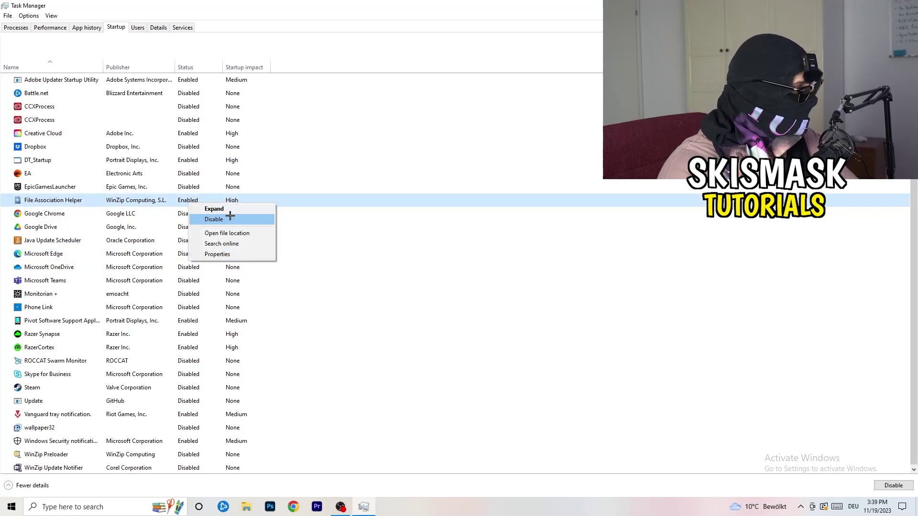
{"action": "left_click", "coordinate": [412, 240]}
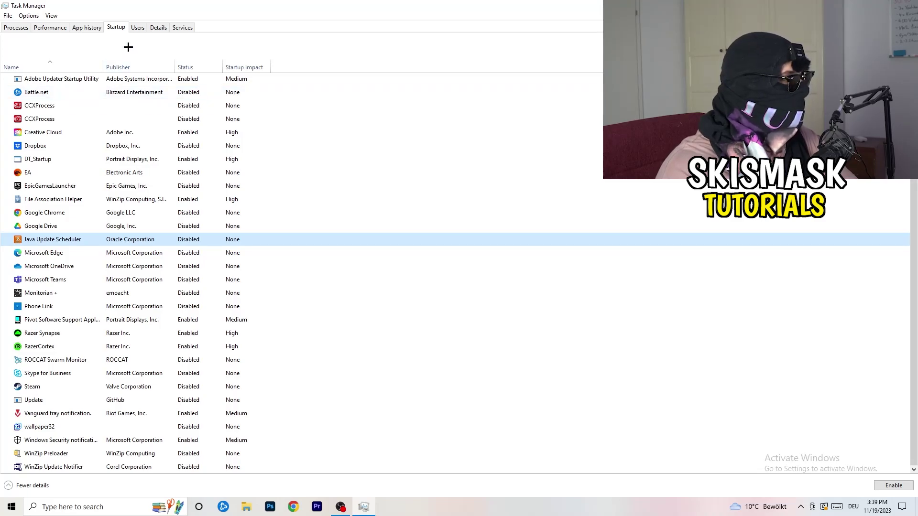
- Set the DropboxCrashHandler.exe process to High priority from the Details list
{"action": "left_click", "coordinate": [52, 28]}
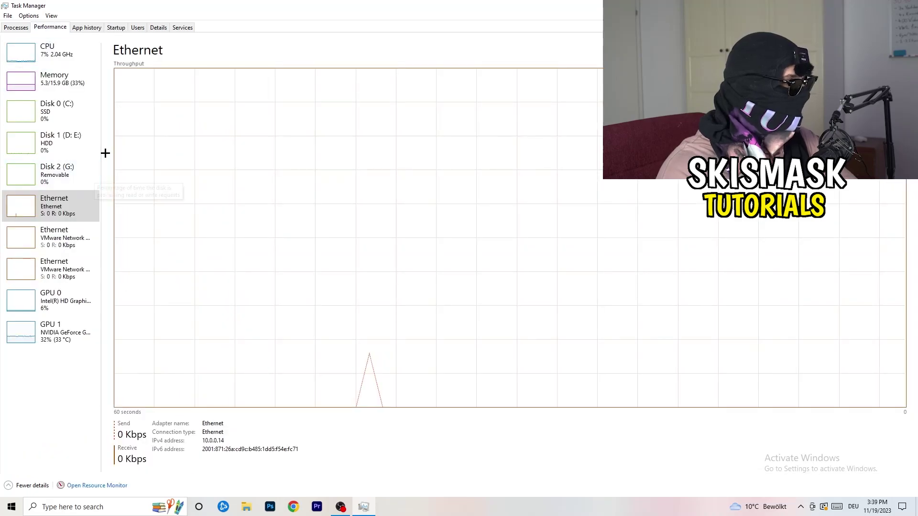
{"action": "left_click", "coordinate": [158, 28]}
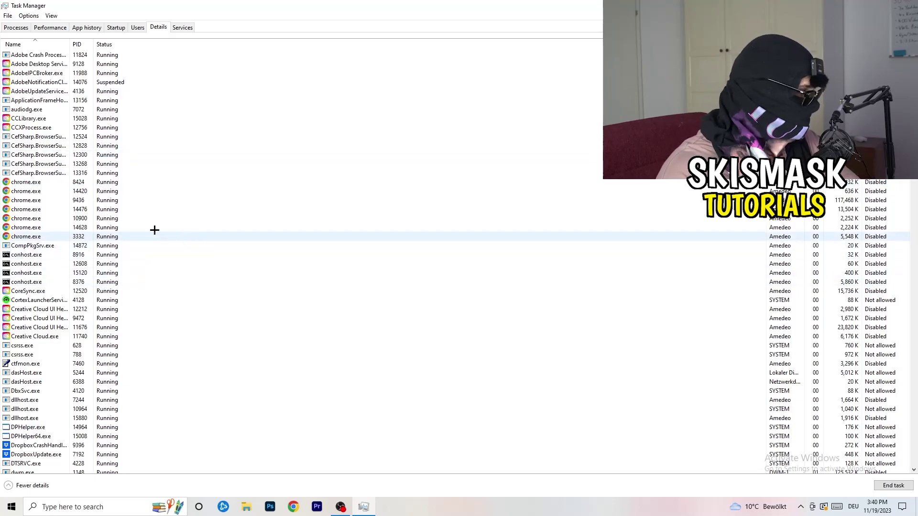
{"action": "scroll", "coordinate": [69, 238], "scroll_direction": "down", "scroll_amount": 6}
{"action": "right_click", "coordinate": [37, 282]}
{"action": "right_click", "coordinate": [76, 282]}
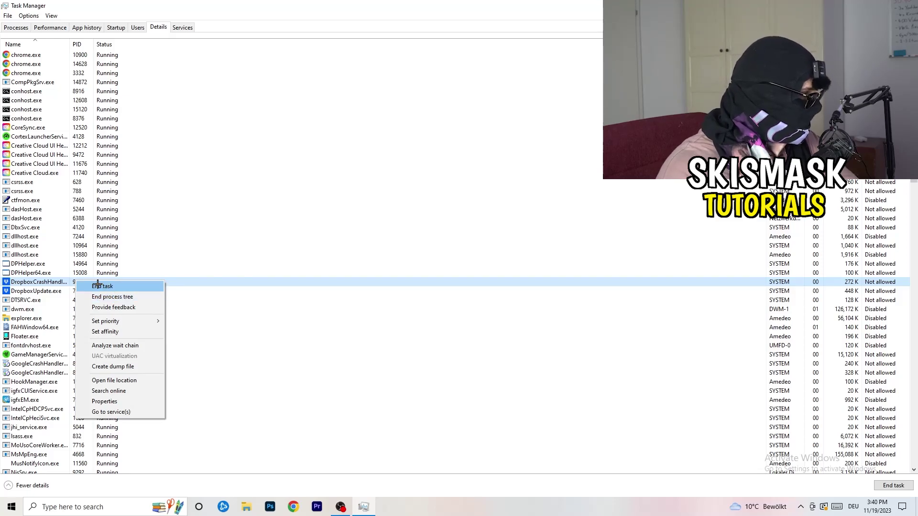
{"action": "right_click", "coordinate": [70, 282]}
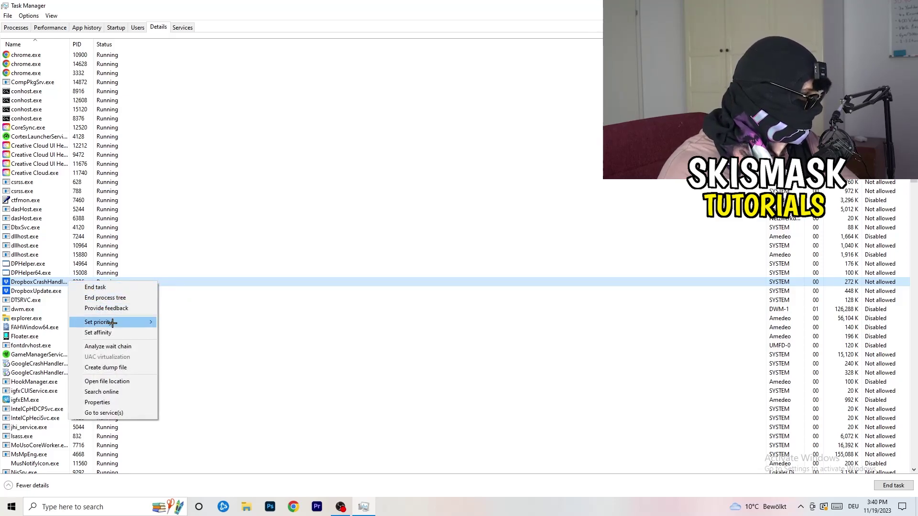
{"action": "mouse_move", "coordinate": [113, 322]}
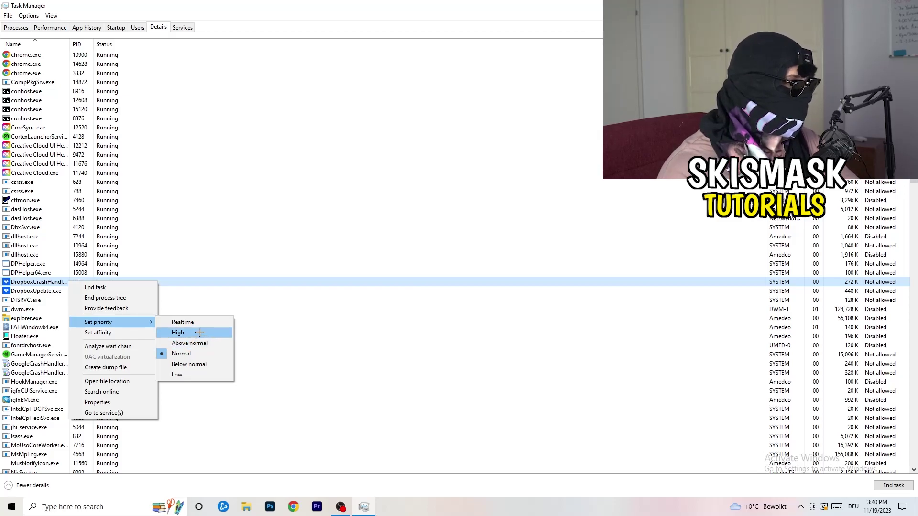
{"action": "left_click", "coordinate": [455, 4]}
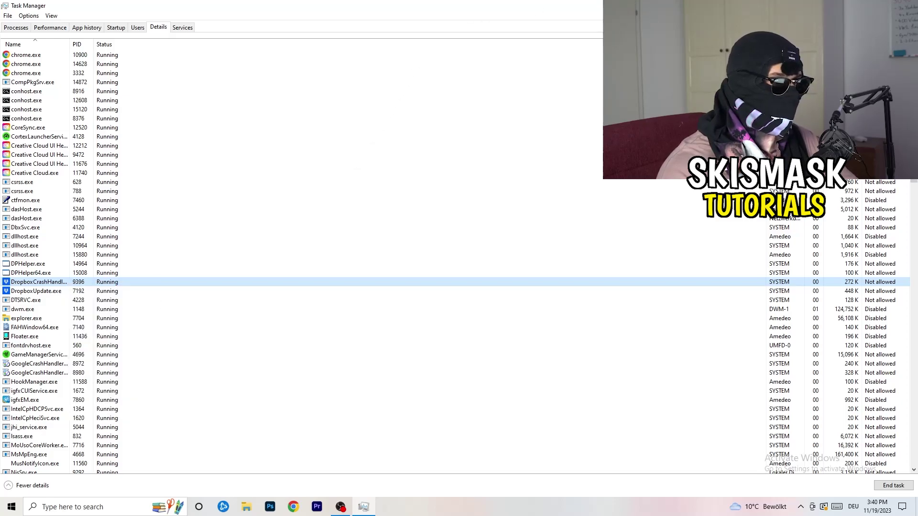
- Close Task Manager, launch Settings by searching 'sett', and go to the System display page
{"action": "key", "text": "alt+F4"}
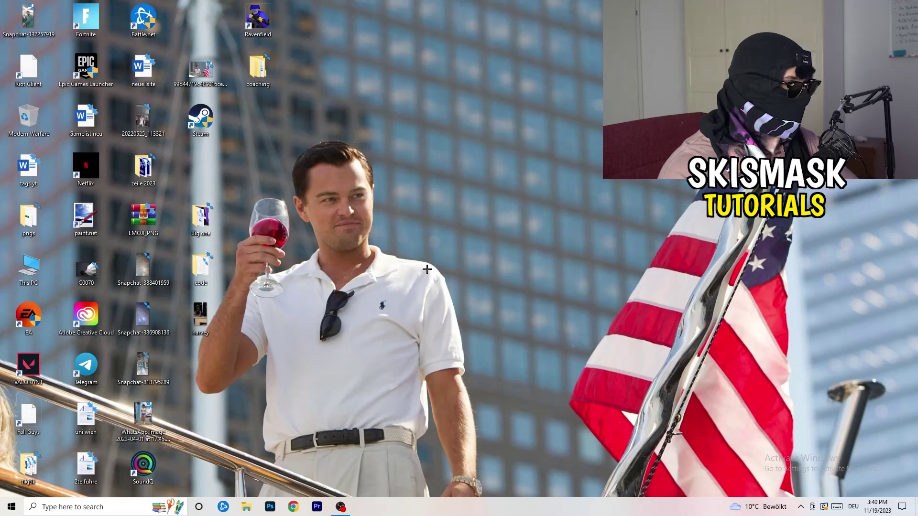
{"action": "key", "text": "super"}
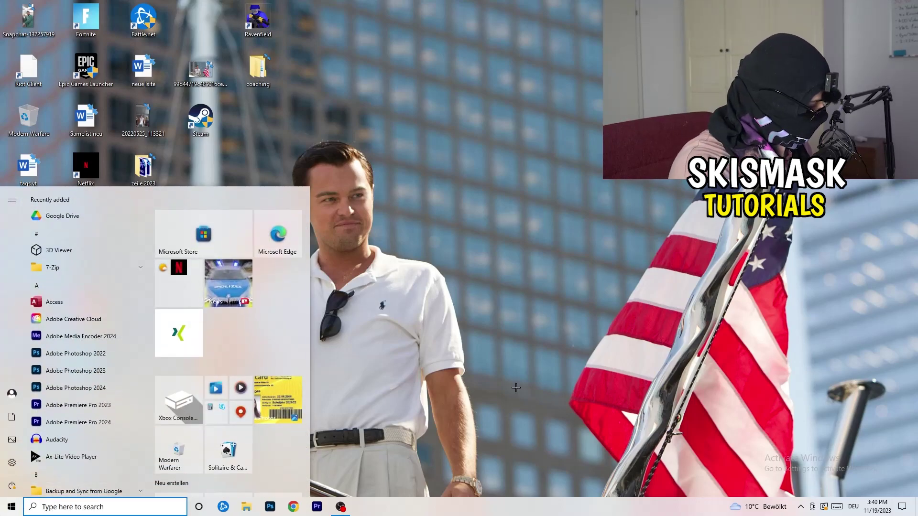
{"action": "type", "text": "sett"}
{"action": "key", "text": "Return"}
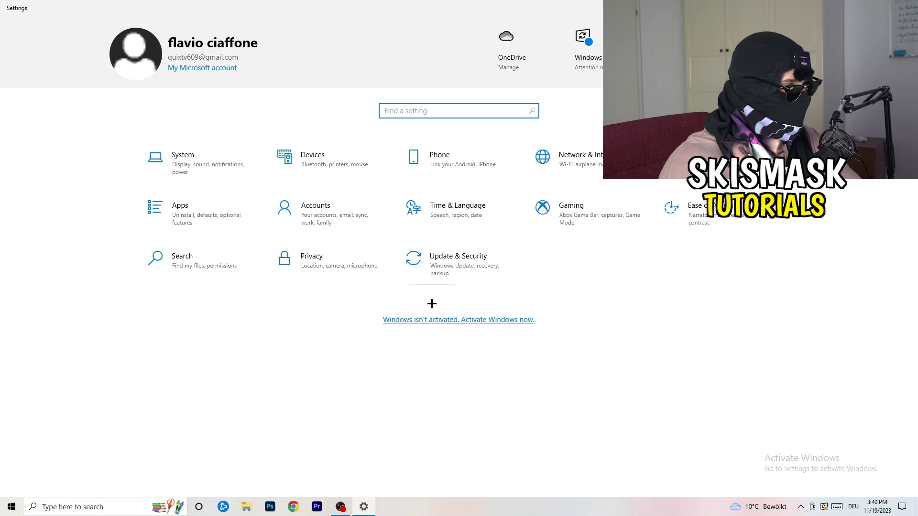
{"action": "left_click", "coordinate": [207, 171]}
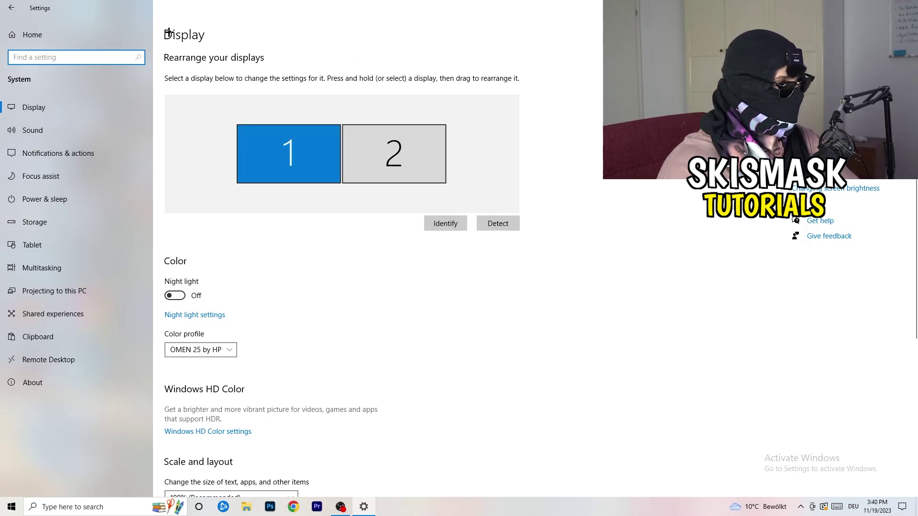
{"action": "left_click", "coordinate": [214, 35]}
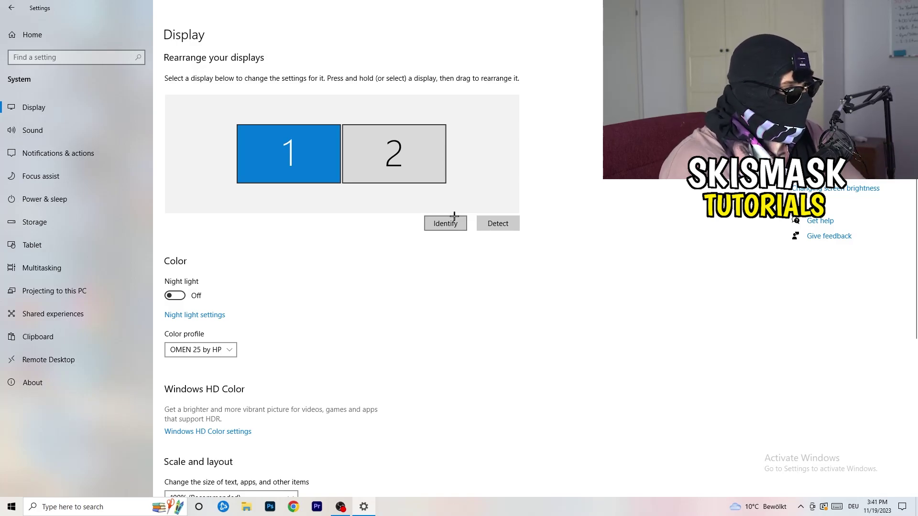
{"action": "scroll", "coordinate": [323, 262], "scroll_direction": "down", "scroll_amount": 5}
{"action": "scroll", "coordinate": [325, 262], "scroll_direction": "up", "scroll_amount": 5}
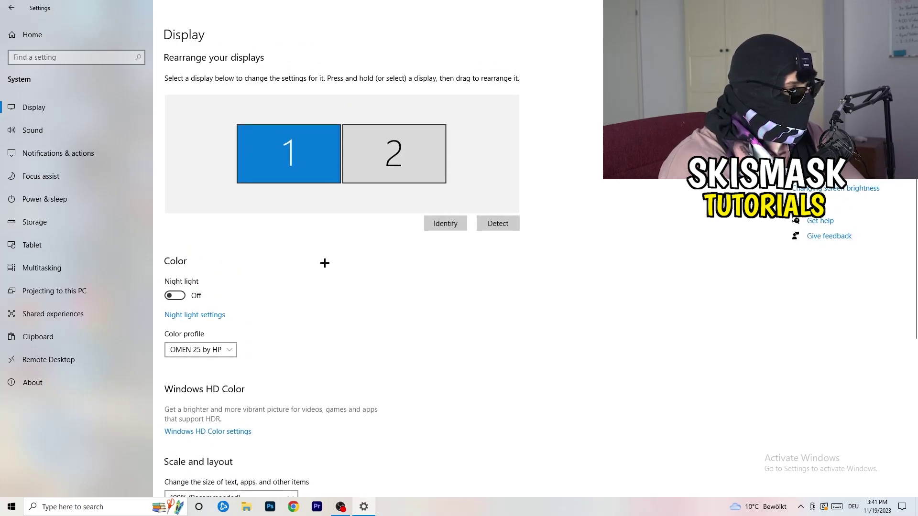
{"action": "scroll", "coordinate": [324, 263], "scroll_direction": "down", "scroll_amount": 5}
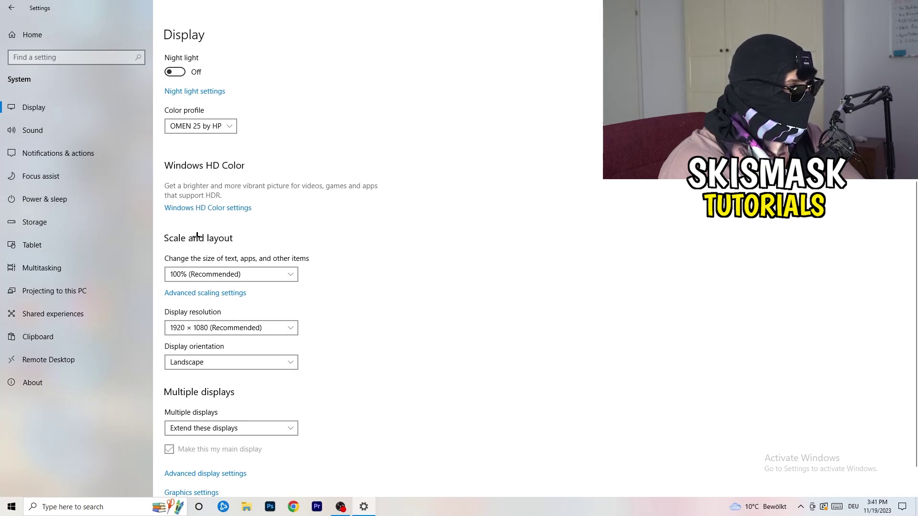
{"action": "left_click", "coordinate": [285, 272]}
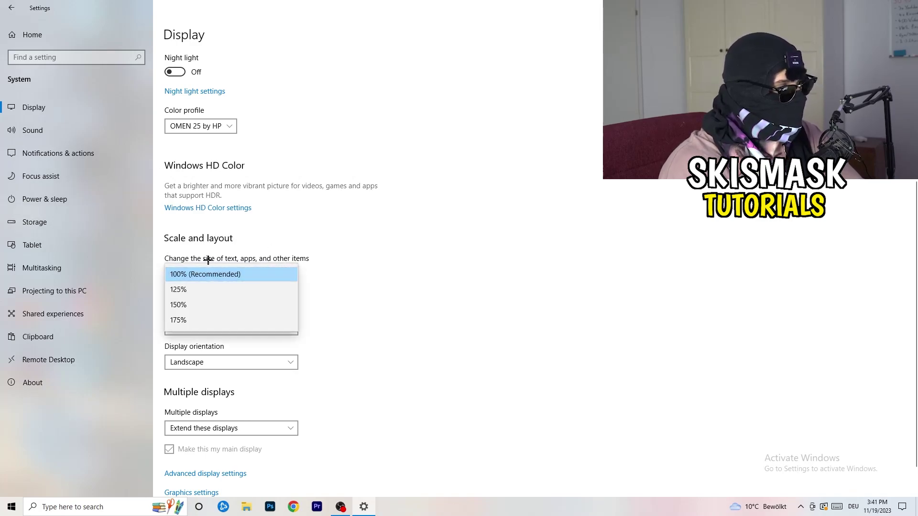
{"action": "left_click", "coordinate": [319, 256]}
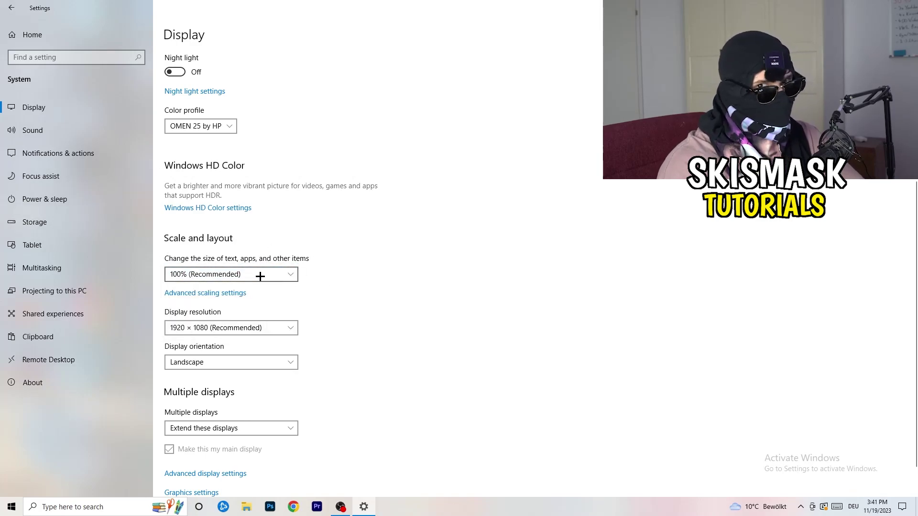
{"action": "scroll", "coordinate": [256, 280], "scroll_direction": "down", "scroll_amount": 1}
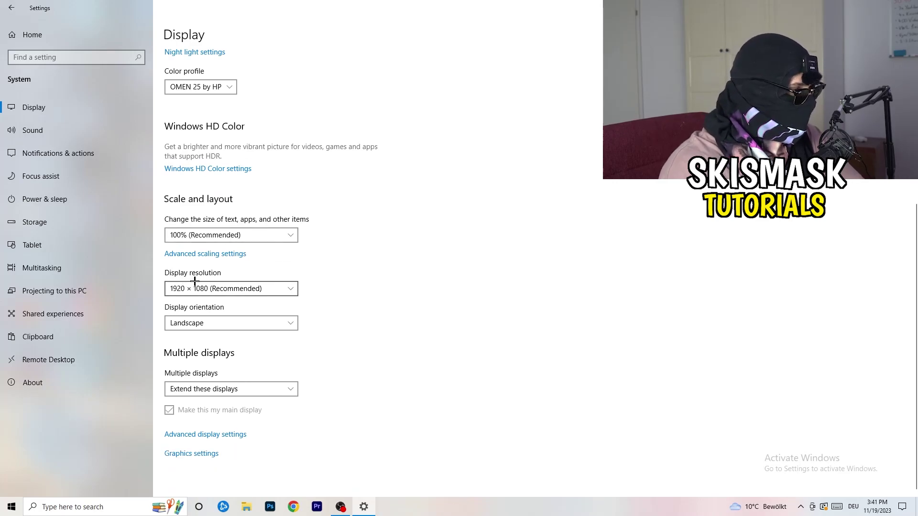
{"action": "key", "text": "alt+Down"}
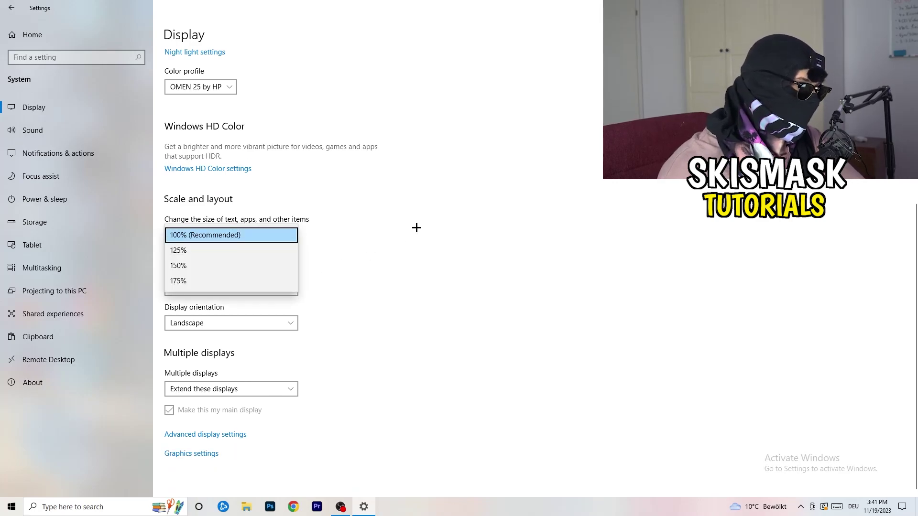
{"action": "left_click", "coordinate": [418, 227]}
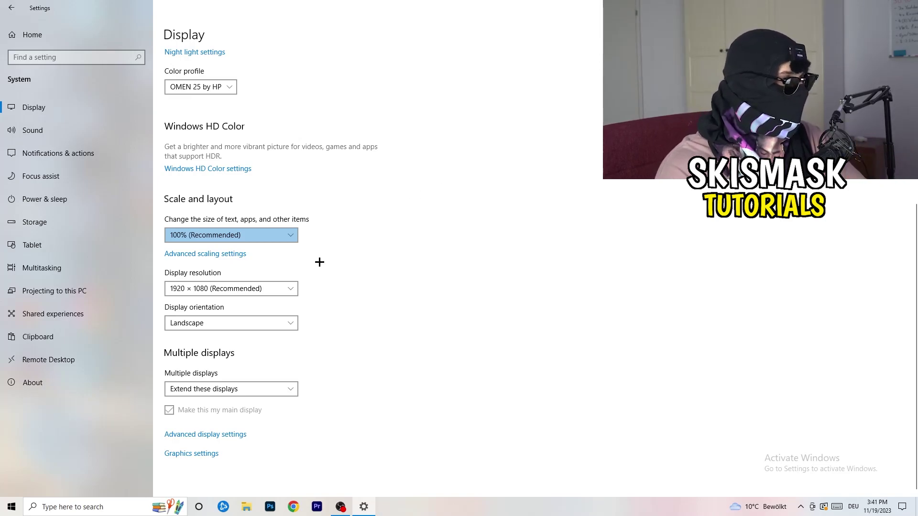
{"action": "left_click", "coordinate": [292, 289]}
{"action": "left_click", "coordinate": [331, 272]}
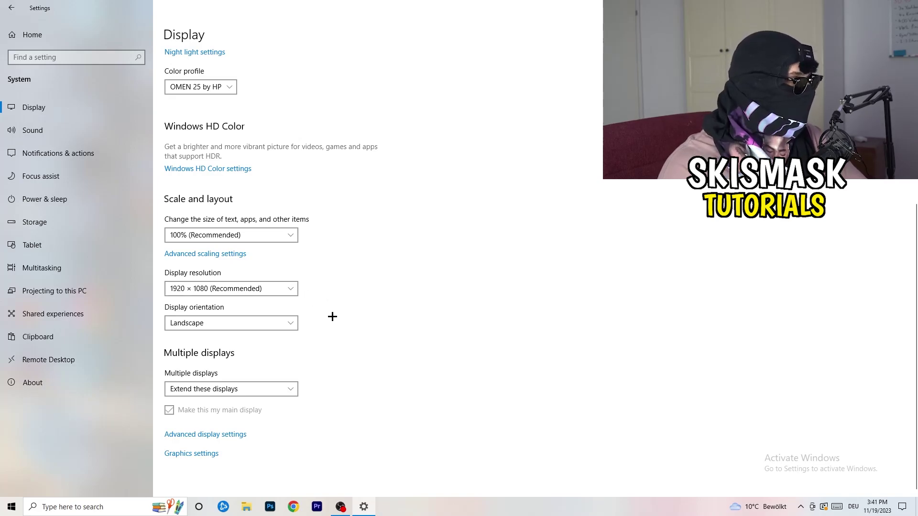
- Open the Storage Sense configuration from the Storage settings page
{"action": "left_click", "coordinate": [67, 221]}
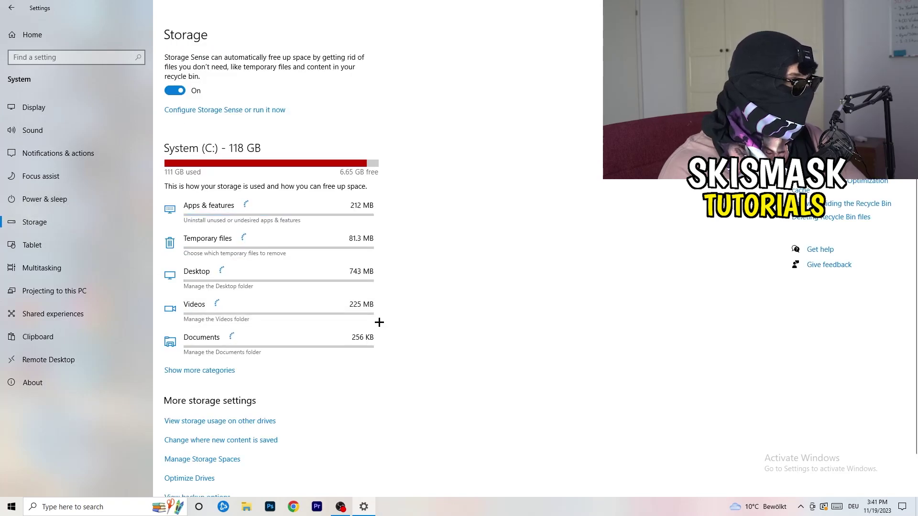
{"action": "scroll", "coordinate": [396, 311], "scroll_direction": "down", "scroll_amount": 1}
{"action": "scroll", "coordinate": [387, 309], "scroll_direction": "up", "scroll_amount": 1}
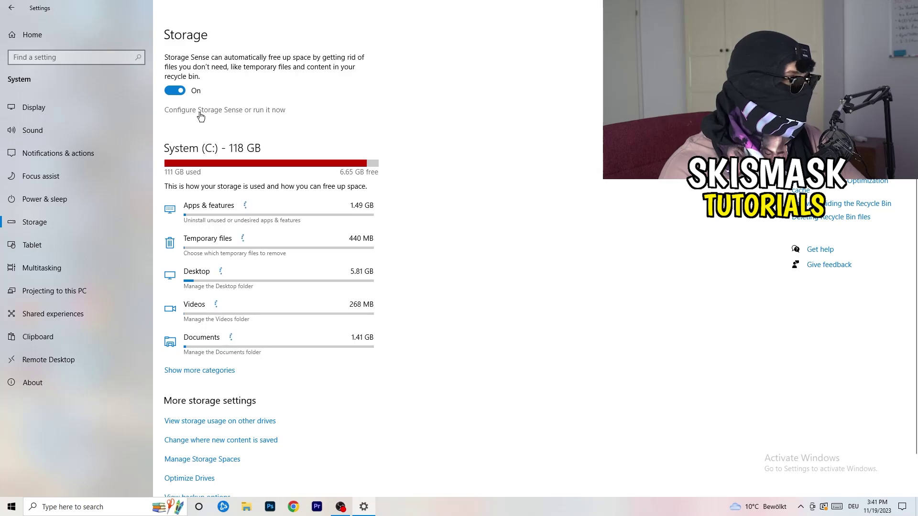
{"action": "left_click", "coordinate": [201, 114]}
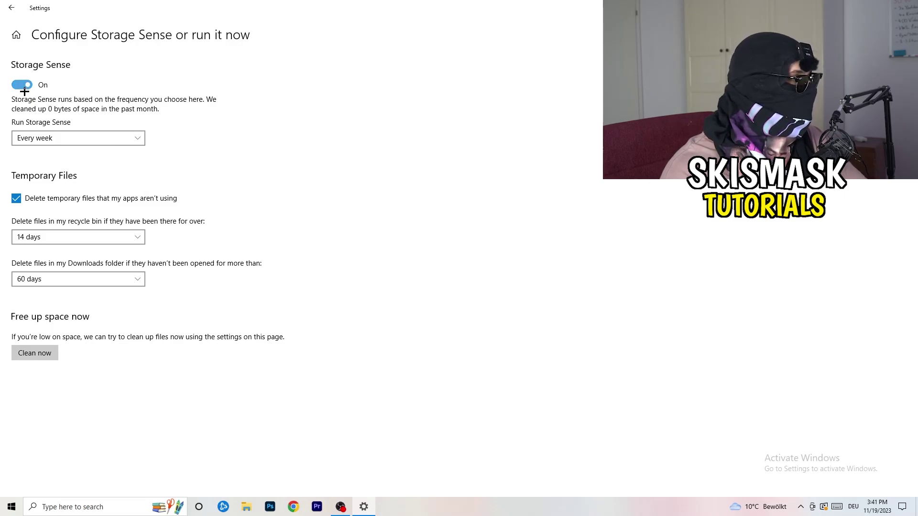
- Run Storage Sense weekly, keep temporary files, use 14-day recycle bin cleanup, then open Power & sleep
{"action": "left_click", "coordinate": [21, 138]}
{"action": "left_click", "coordinate": [71, 137]}
{"action": "left_click", "coordinate": [125, 201]}
{"action": "left_click", "coordinate": [58, 237]}
{"action": "left_click", "coordinate": [201, 296]}
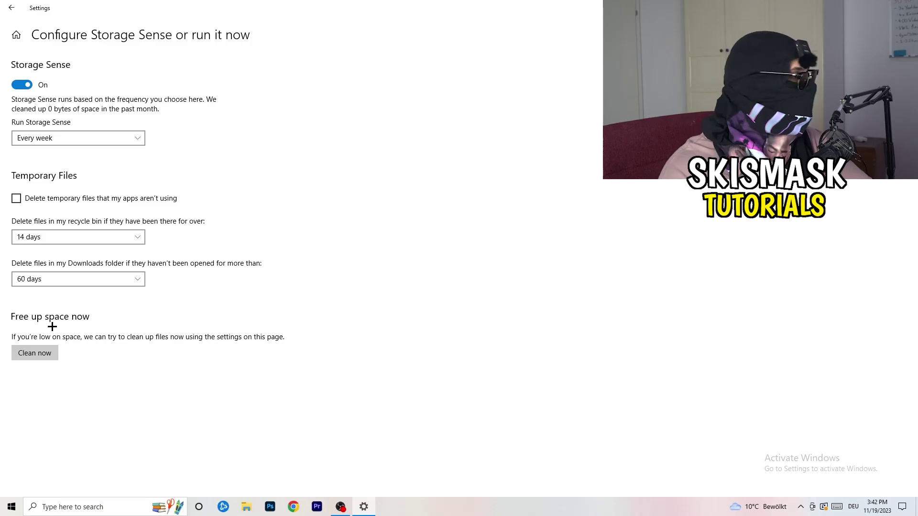
{"action": "left_click", "coordinate": [10, 8]}
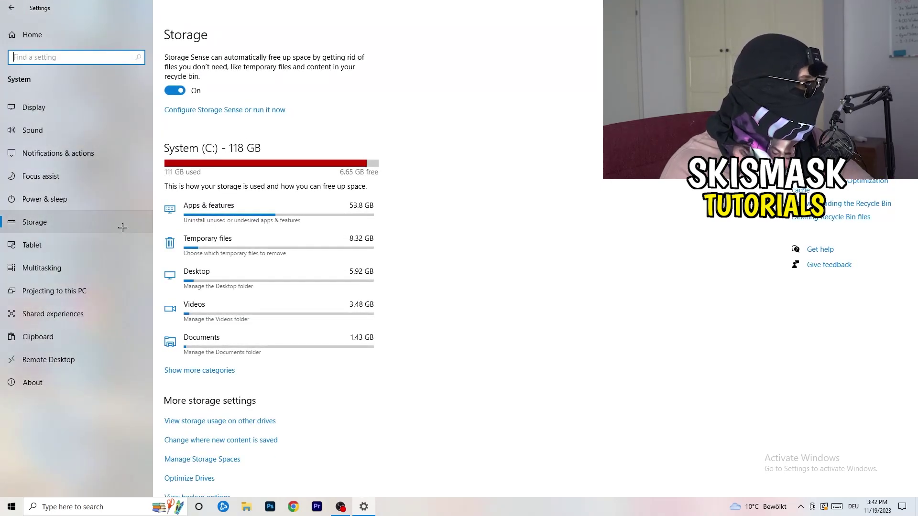
{"action": "left_click", "coordinate": [106, 205]}
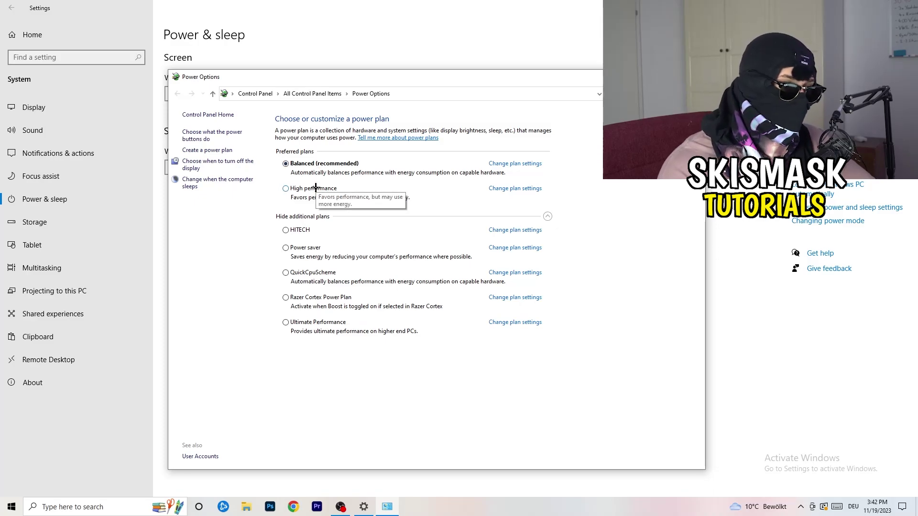
{"action": "left_click", "coordinate": [308, 216]}
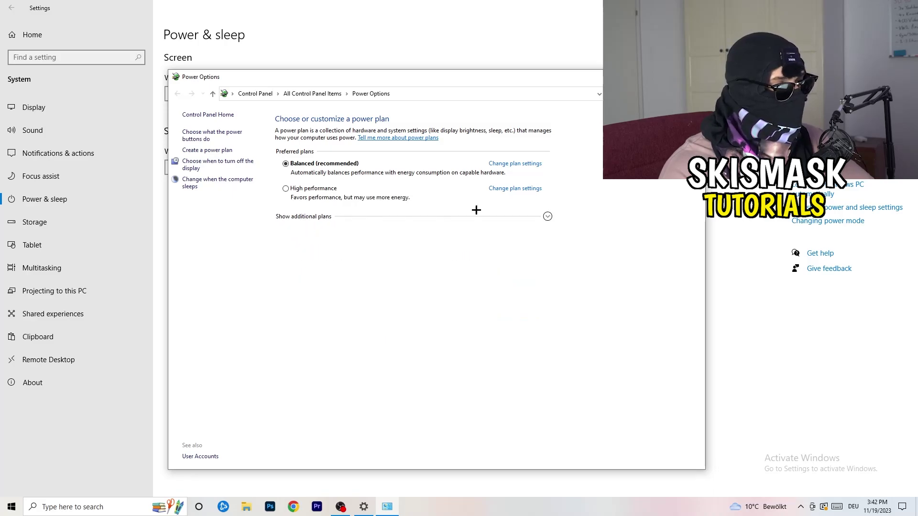
{"action": "left_click", "coordinate": [547, 216]}
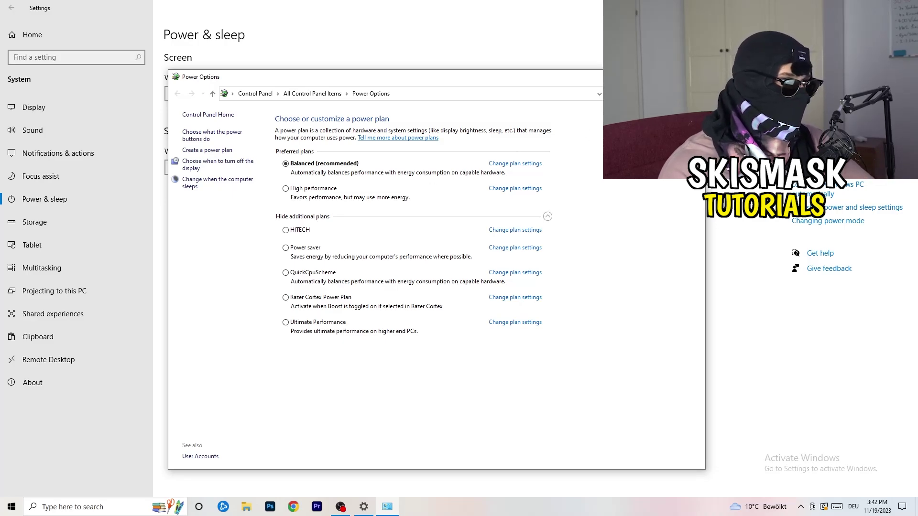
{"action": "left_click", "coordinate": [693, 77]}
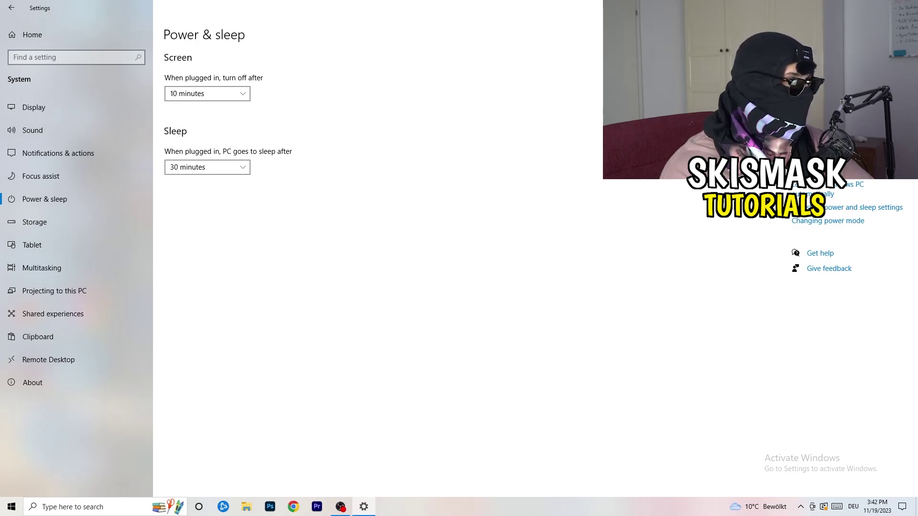
- Close Settings, move the Steam shortcut to an empty desktop spot, and open its Properties
{"action": "key", "text": "alt+F4"}
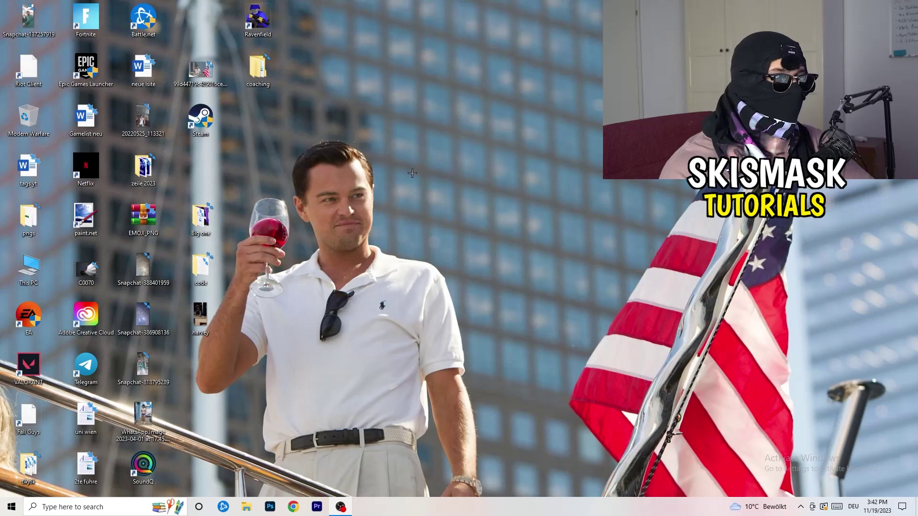
{"action": "left_click_drag", "start_coordinate": [200, 120], "coordinate": [488, 170]}
{"action": "left_click", "coordinate": [442, 246]}
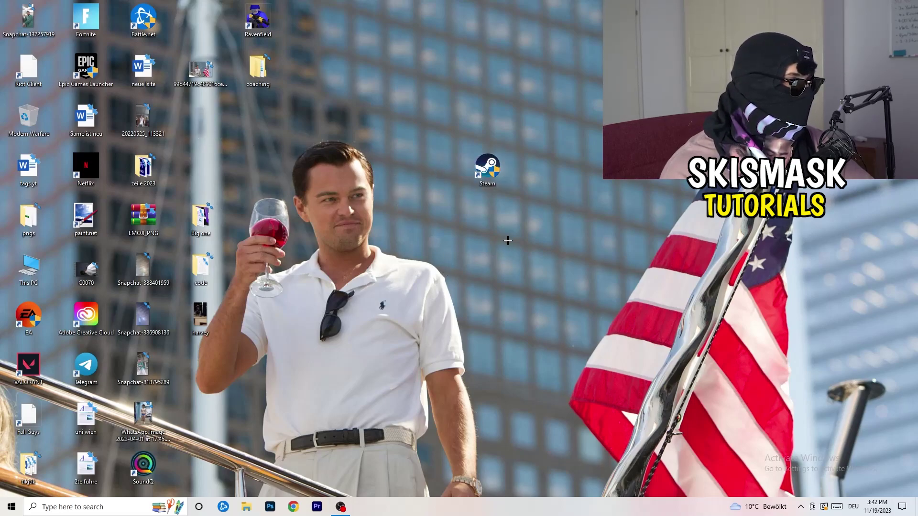
{"action": "right_click", "coordinate": [481, 171]}
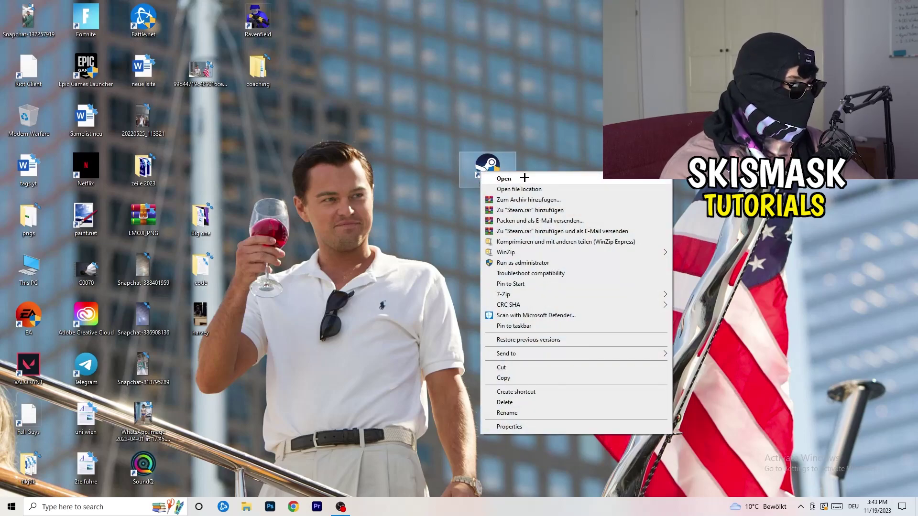
{"action": "left_click", "coordinate": [526, 429]}
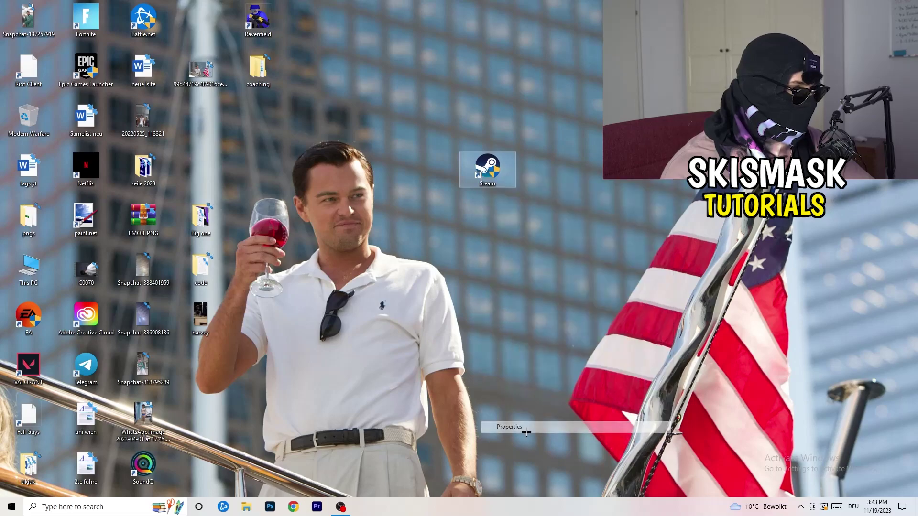
{"action": "left_click_drag", "start_coordinate": [529, 168], "coordinate": [442, 129]}
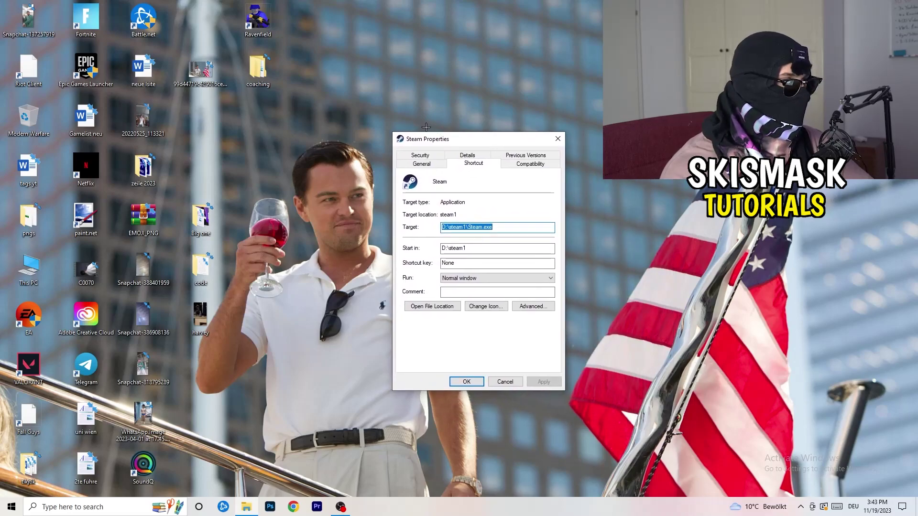
- Make the Steam shortcut run in Windows 8 compatibility mode, apply it, and move the icon left
{"action": "left_click", "coordinate": [540, 166]}
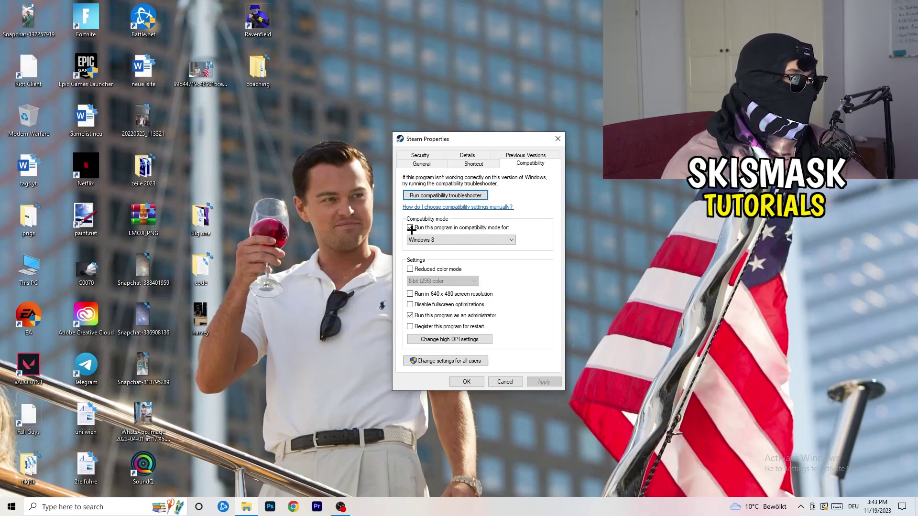
{"action": "left_click", "coordinate": [484, 227]}
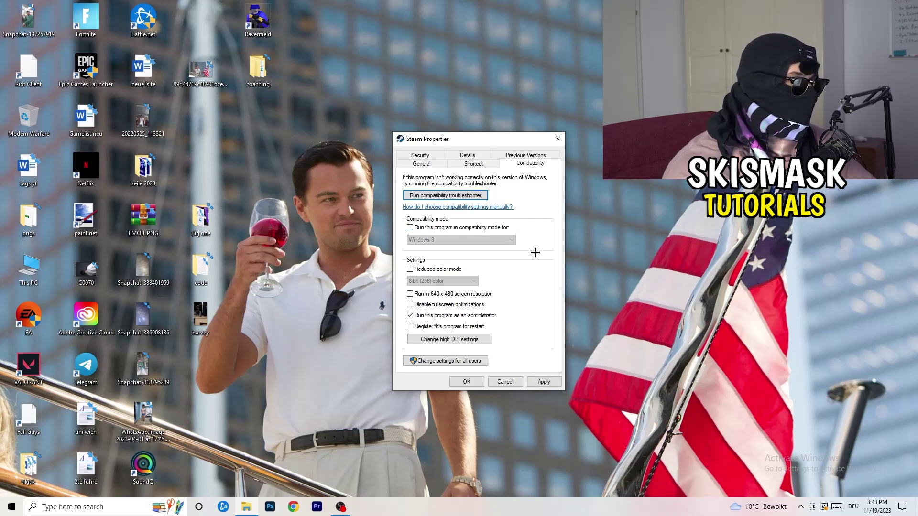
{"action": "left_click", "coordinate": [417, 231]}
{"action": "left_click", "coordinate": [455, 240]}
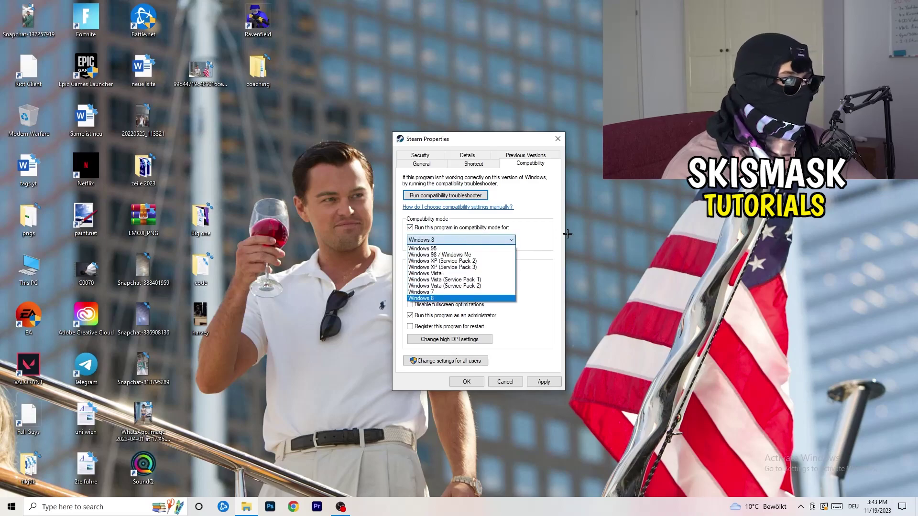
{"action": "left_click", "coordinate": [461, 298]}
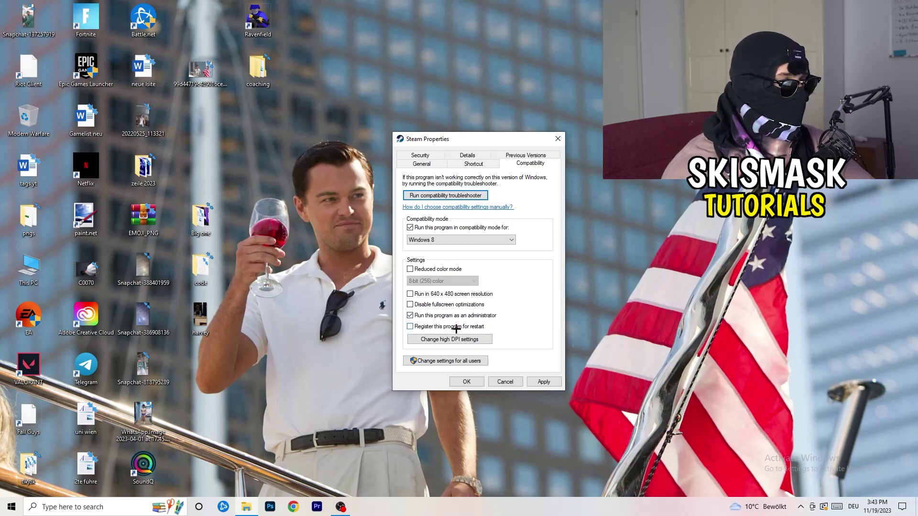
{"action": "left_click", "coordinate": [537, 382]}
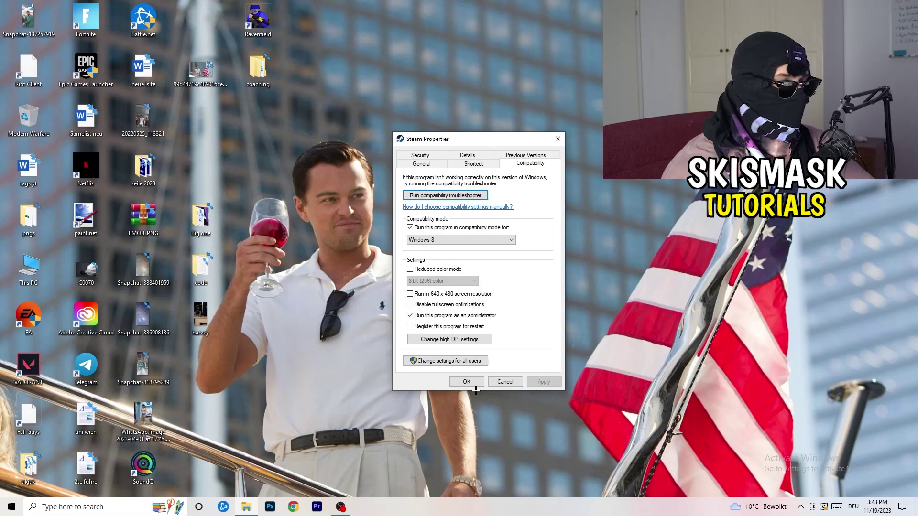
{"action": "left_click", "coordinate": [466, 381]}
{"action": "left_click_drag", "start_coordinate": [501, 179], "coordinate": [559, 181]}
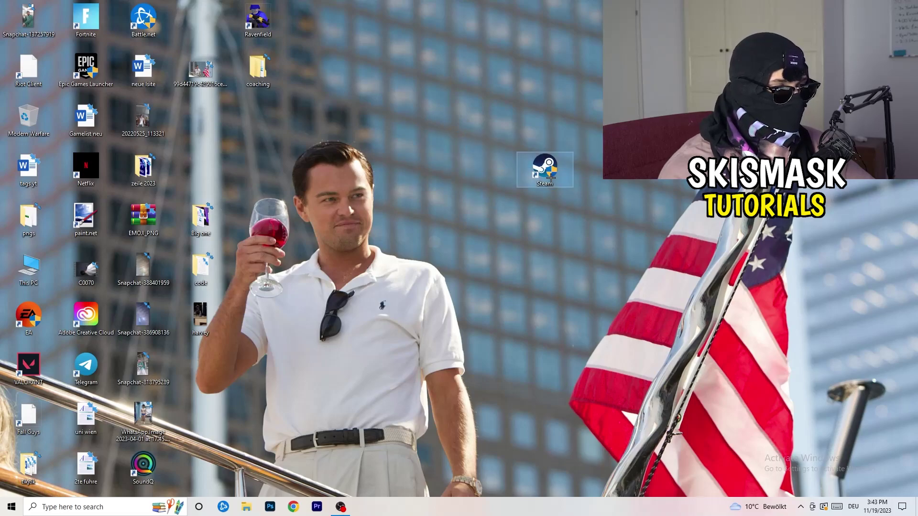
{"action": "left_click", "coordinate": [556, 291]}
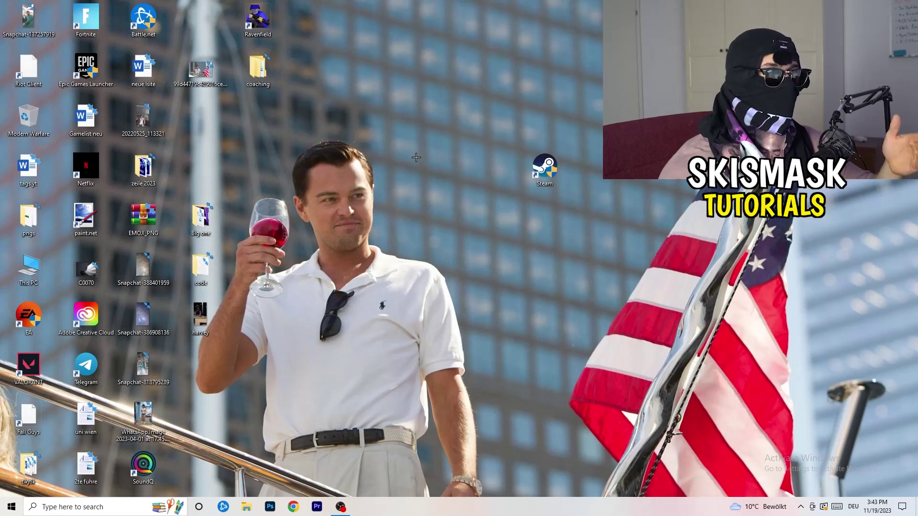
- Put the Steam shortcut back beside the 20220525_113321 icon and launch Settings from Start
{"action": "right_click", "coordinate": [542, 165]}
{"action": "left_click", "coordinate": [449, 225]}
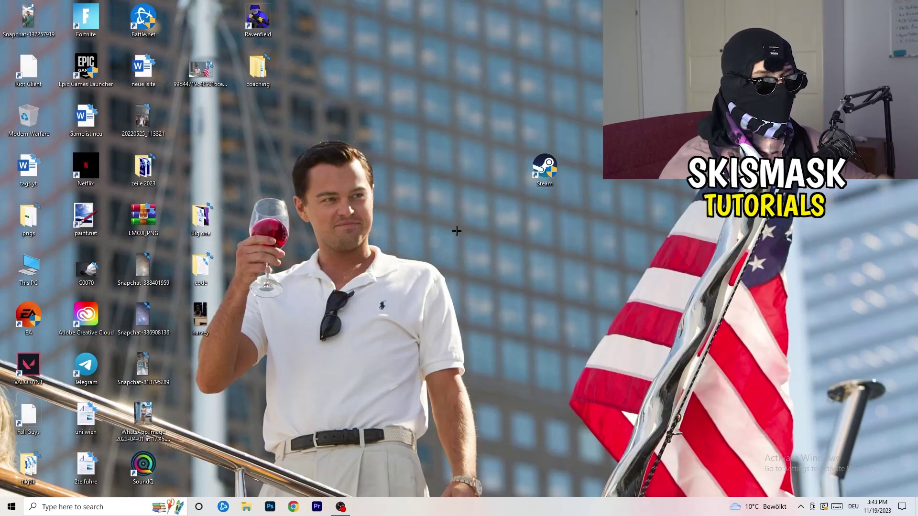
{"action": "left_click_drag", "start_coordinate": [545, 168], "coordinate": [200, 118]}
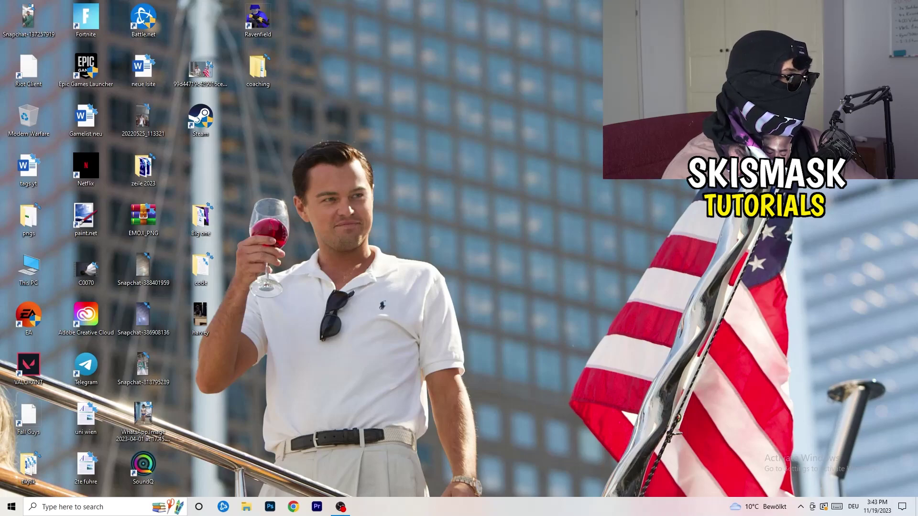
{"action": "left_click", "coordinate": [11, 507]}
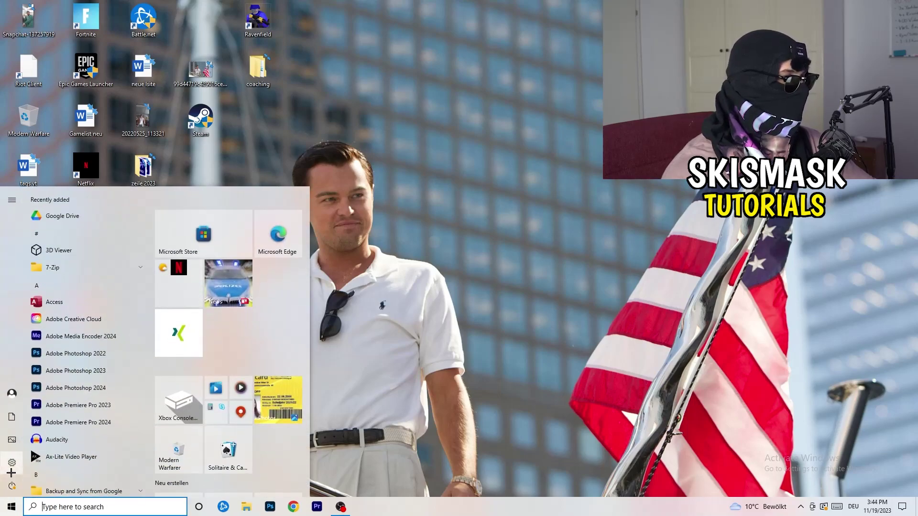
{"action": "left_click", "coordinate": [14, 463]}
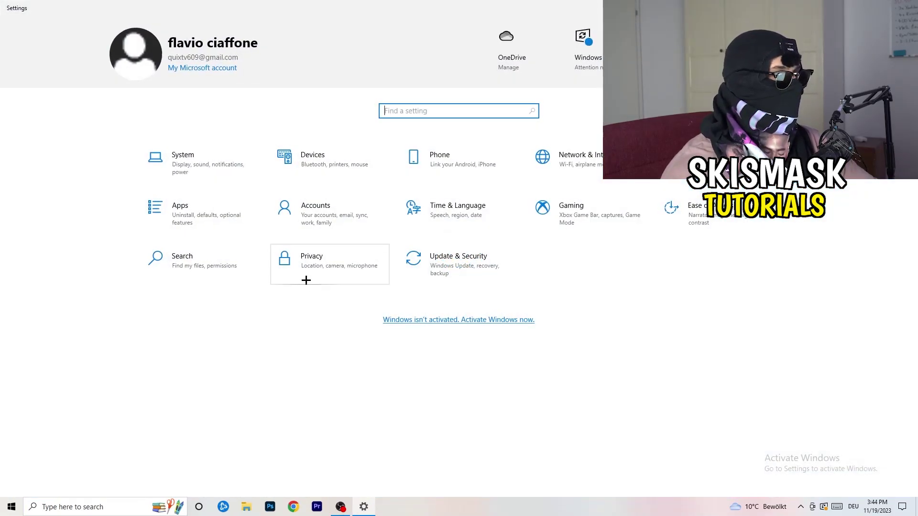
- Check that Xbox Game Bar is off under Gaming, then view the Captures settings
{"action": "left_click", "coordinate": [549, 218]}
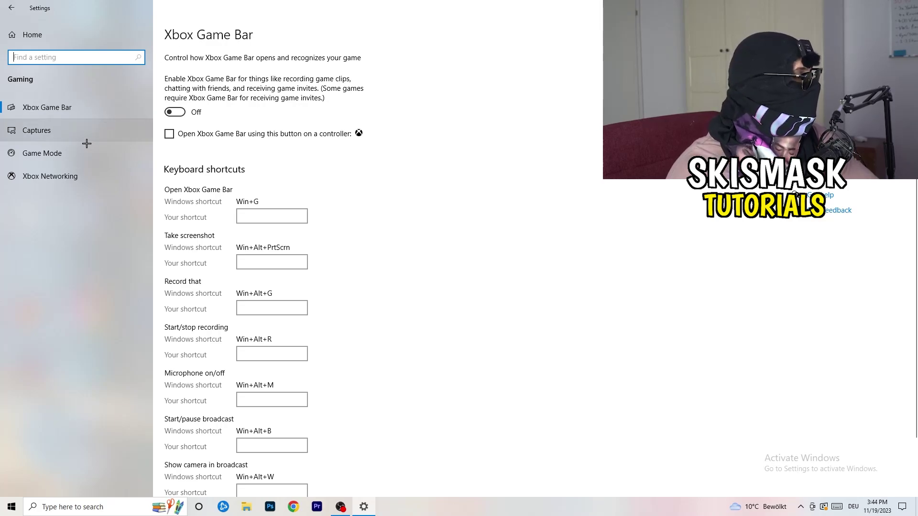
{"action": "left_click", "coordinate": [36, 130]}
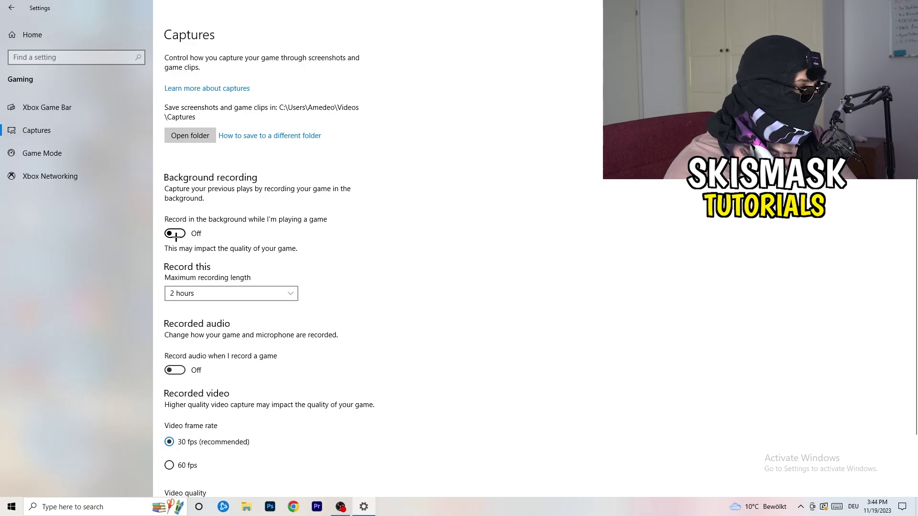
- Review the Captures options, then open Game Mode and confirm it is on
{"action": "scroll", "coordinate": [175, 236], "scroll_direction": "down", "scroll_amount": 3}
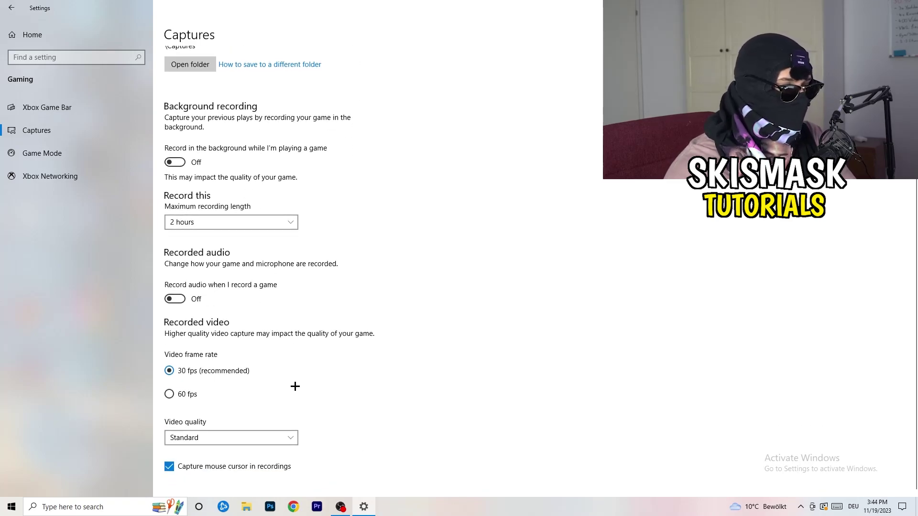
{"action": "scroll", "coordinate": [295, 385], "scroll_direction": "up", "scroll_amount": 2}
{"action": "scroll", "coordinate": [294, 385], "scroll_direction": "up", "scroll_amount": 1}
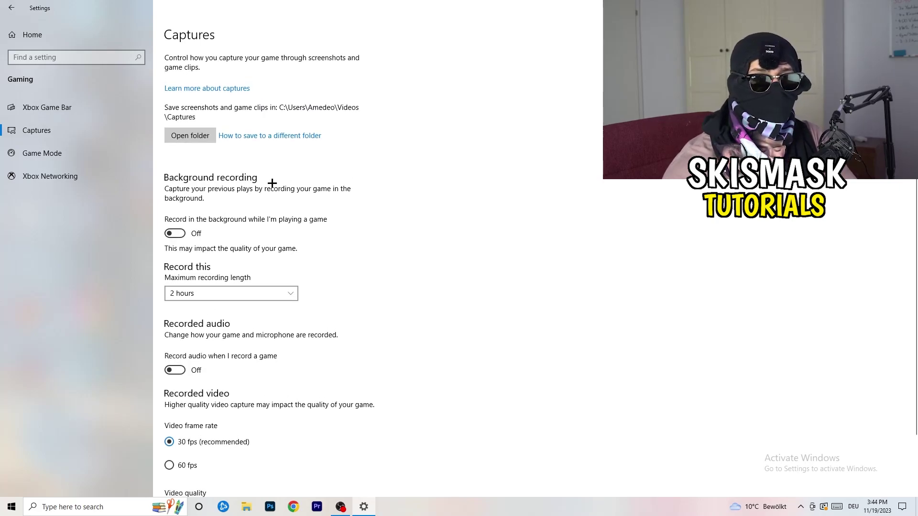
{"action": "left_click", "coordinate": [52, 153]}
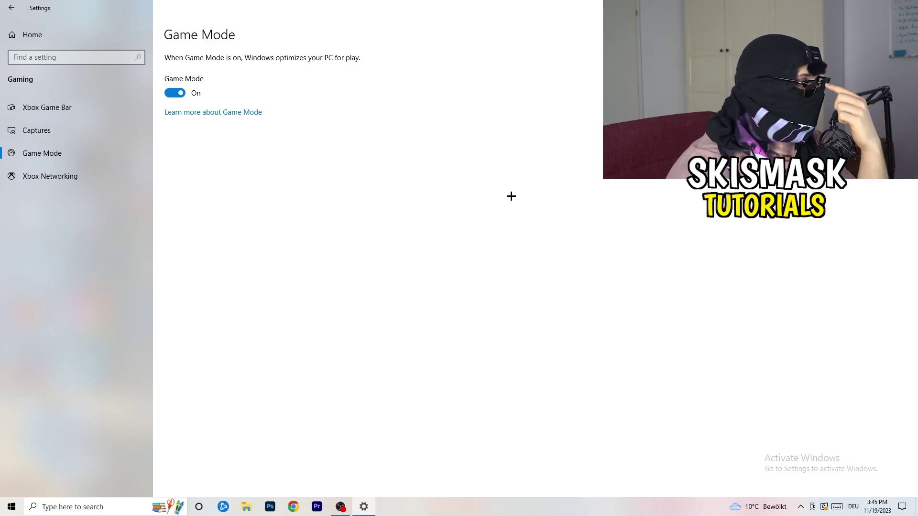
- Go back to the Settings home page and open Update & Security to see the pending cumulative update
{"action": "left_click", "coordinate": [11, 8]}
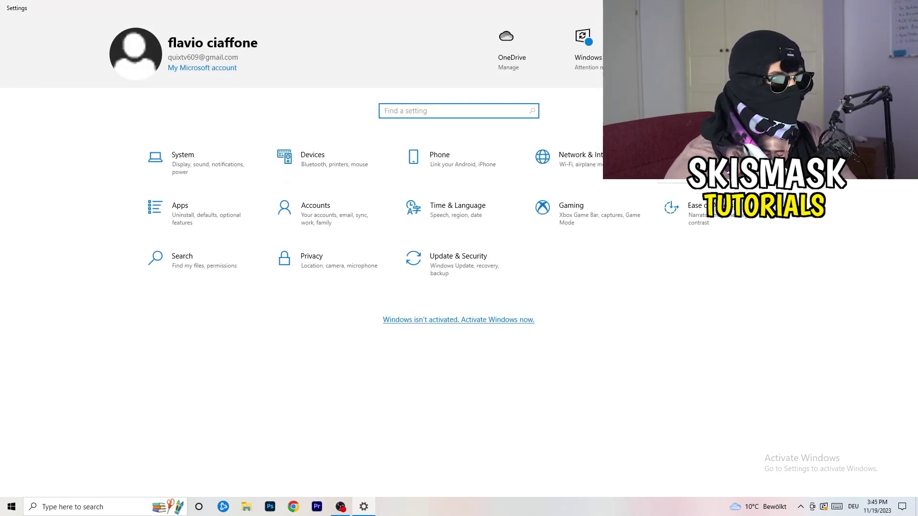
{"action": "left_click", "coordinate": [449, 262]}
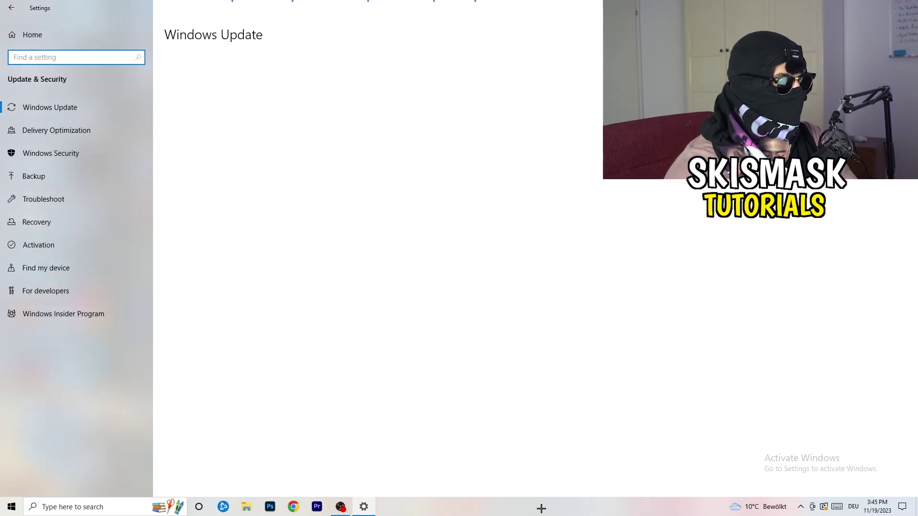